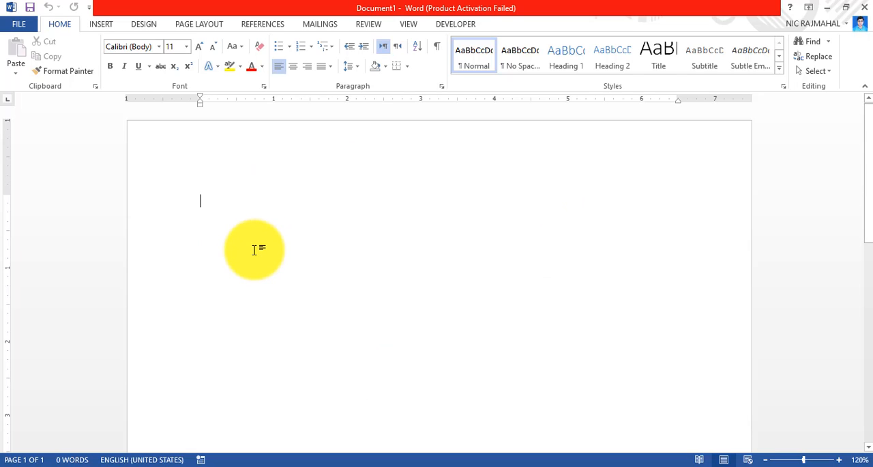
pyautogui.write('=')
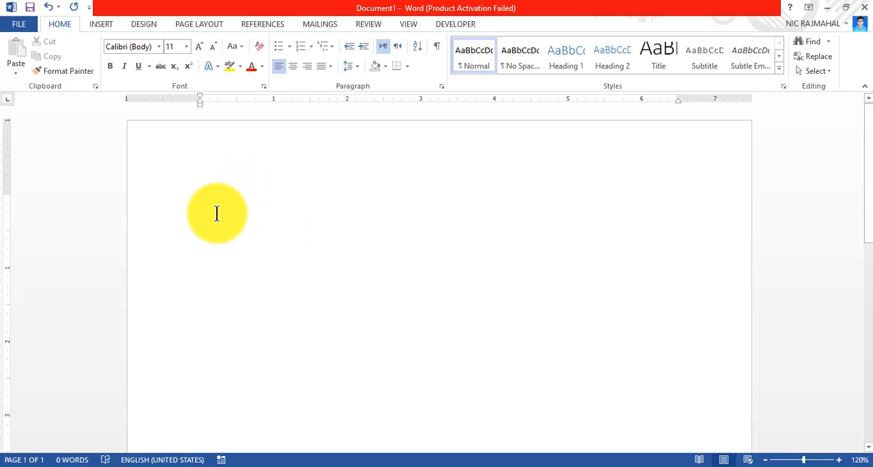
# Open the Borders and Shading dialog for page borders and look through its Borders, Page Border and Shading tabs.
pyautogui.click(149, 26)
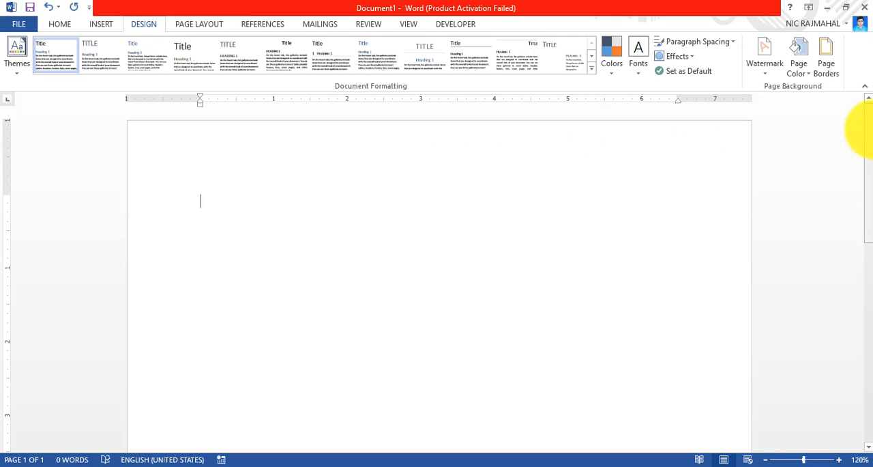
pyautogui.click(831, 66)
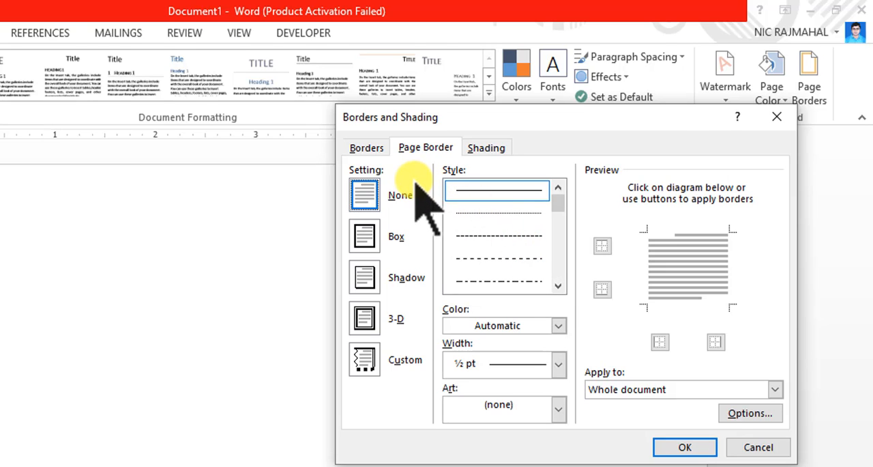
pyautogui.click(374, 151)
pyautogui.click(420, 148)
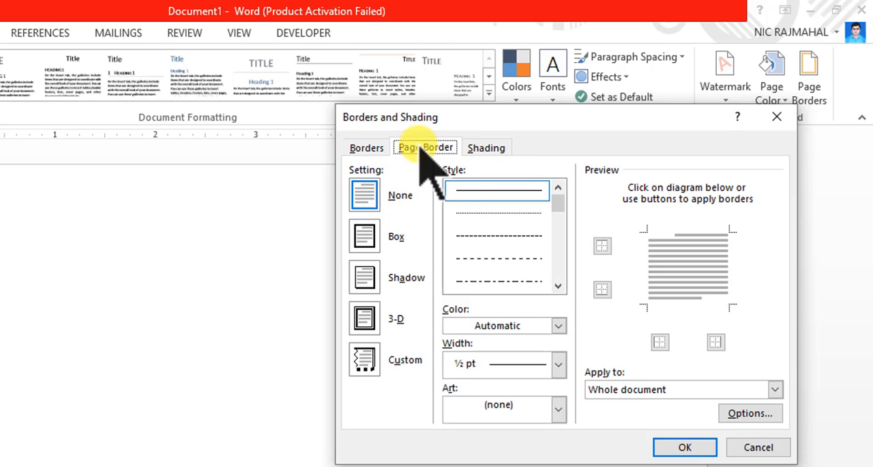
pyautogui.click(489, 147)
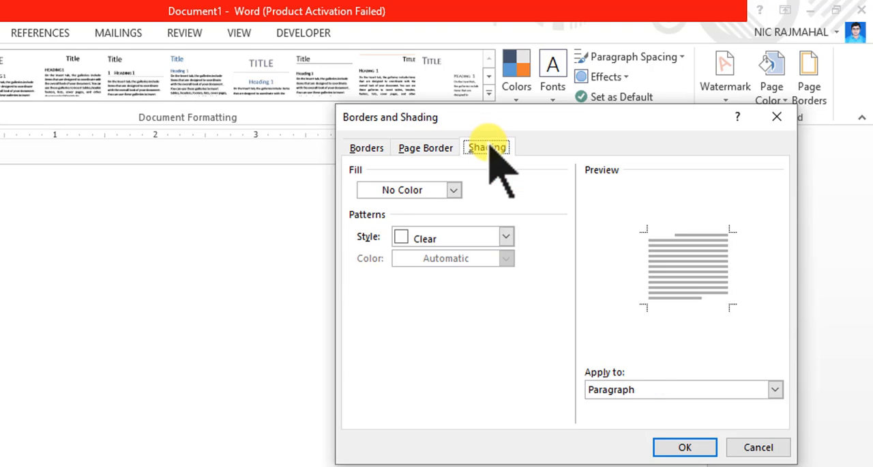
pyautogui.click(445, 148)
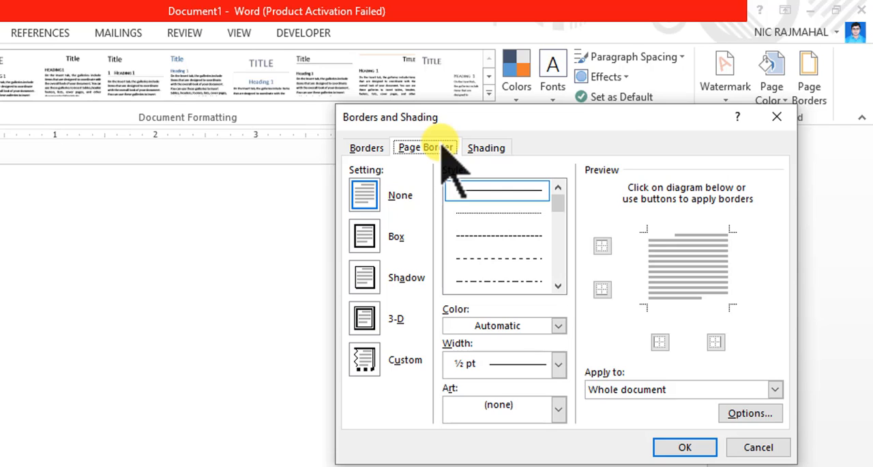
# Choose a Box page border and pick a thick-thin double line style from the style list.
pyautogui.click(365, 236)
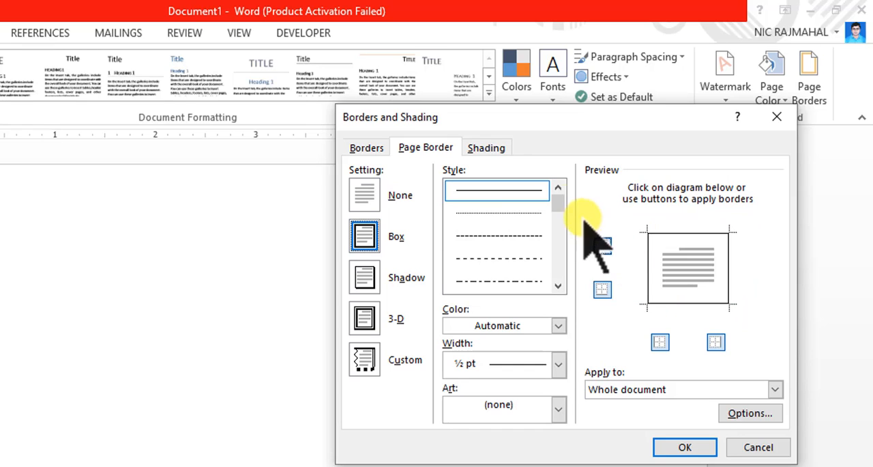
pyautogui.click(488, 215)
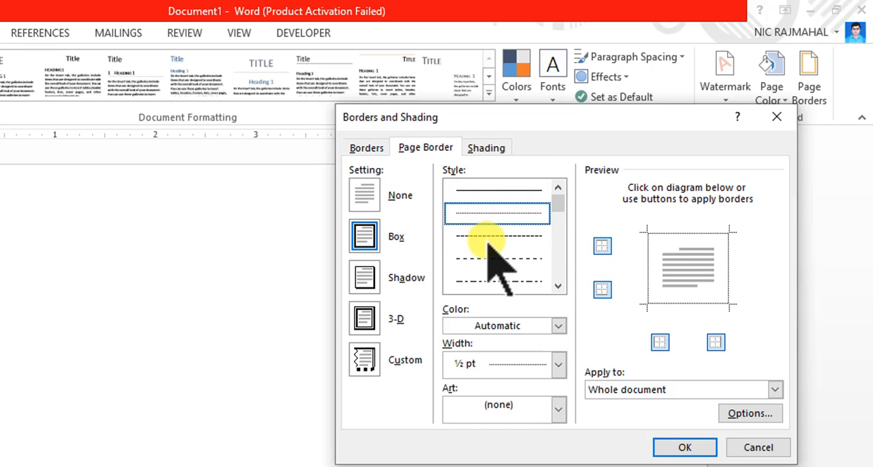
pyautogui.click(484, 236)
pyautogui.click(489, 258)
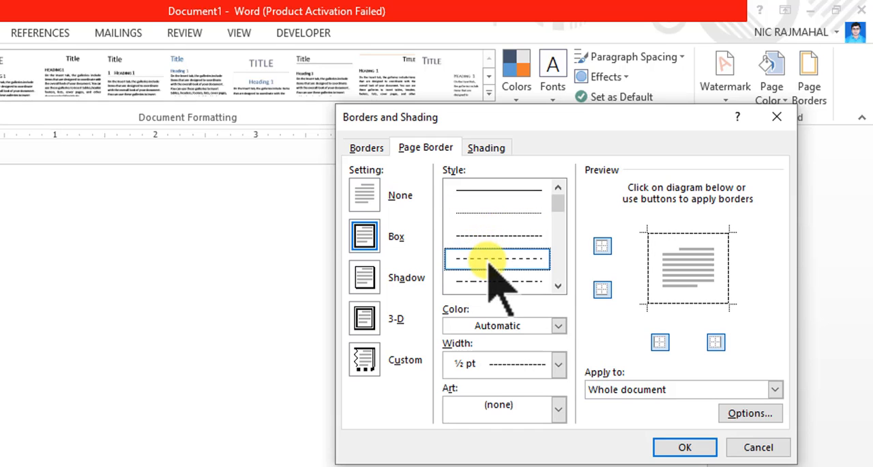
pyautogui.click(558, 286)
pyautogui.click(558, 286)
pyautogui.click(558, 286)
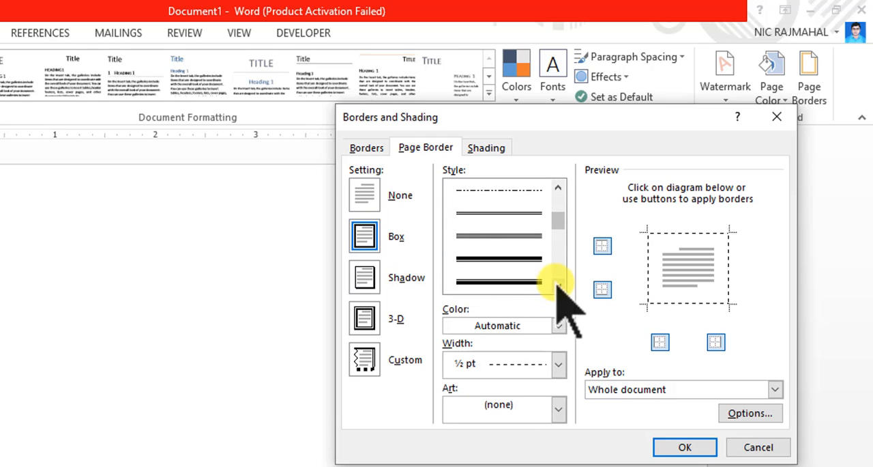
pyautogui.click(506, 258)
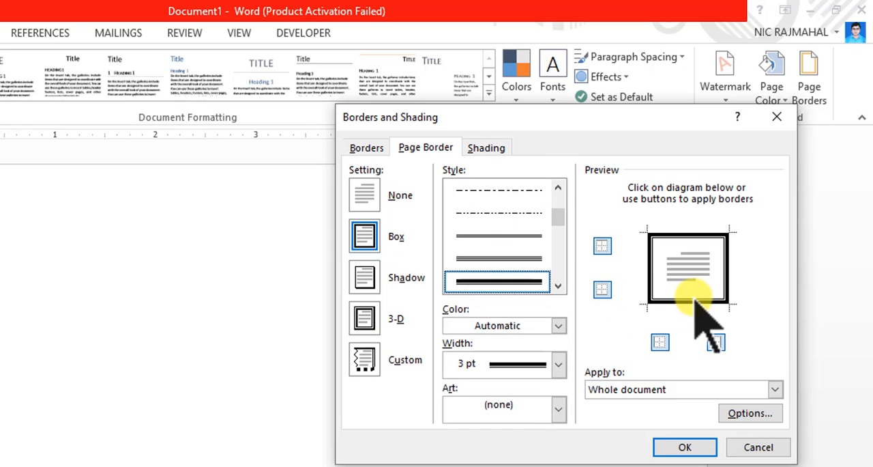
# Set the page border colour to red and its width to 6 pt, then apply it to the whole document.
pyautogui.click(559, 327)
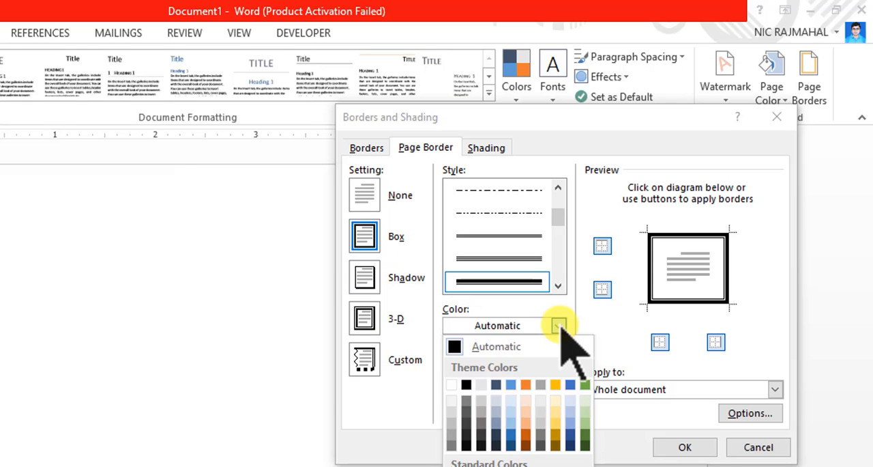
pyautogui.click(466, 466)
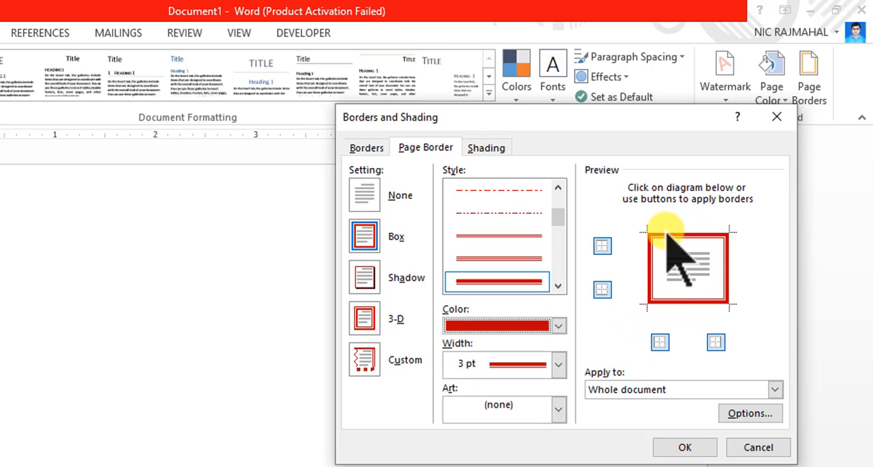
pyautogui.click(558, 365)
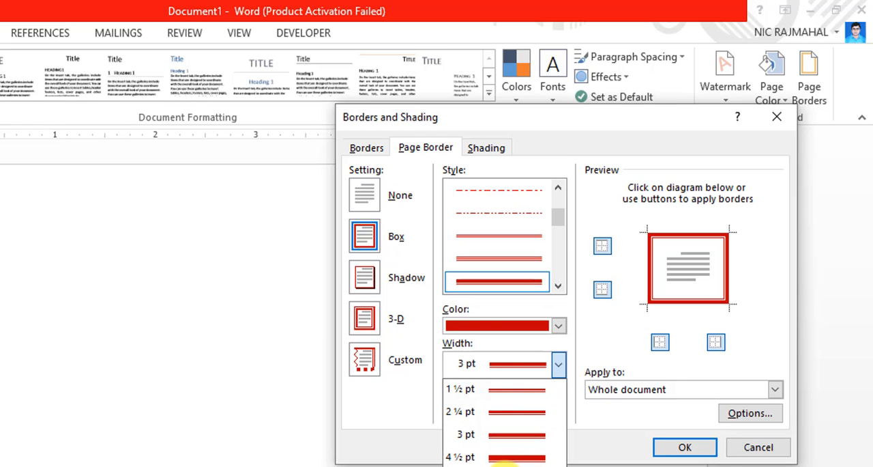
pyautogui.click(501, 464)
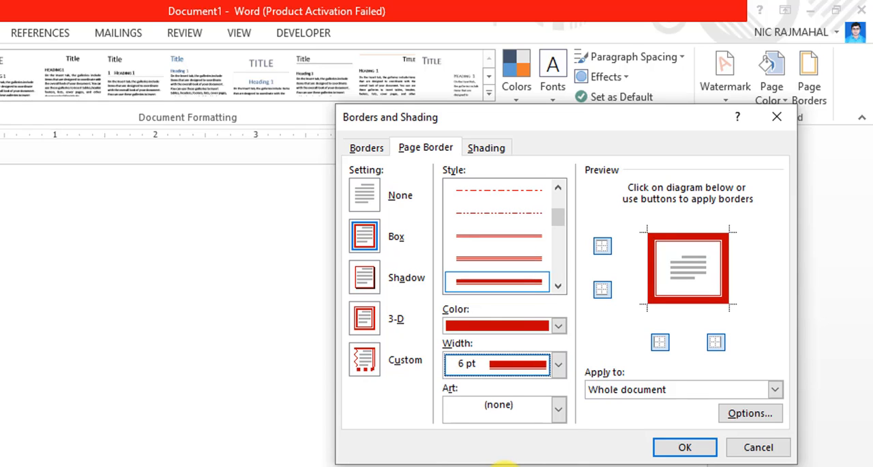
pyautogui.click(679, 450)
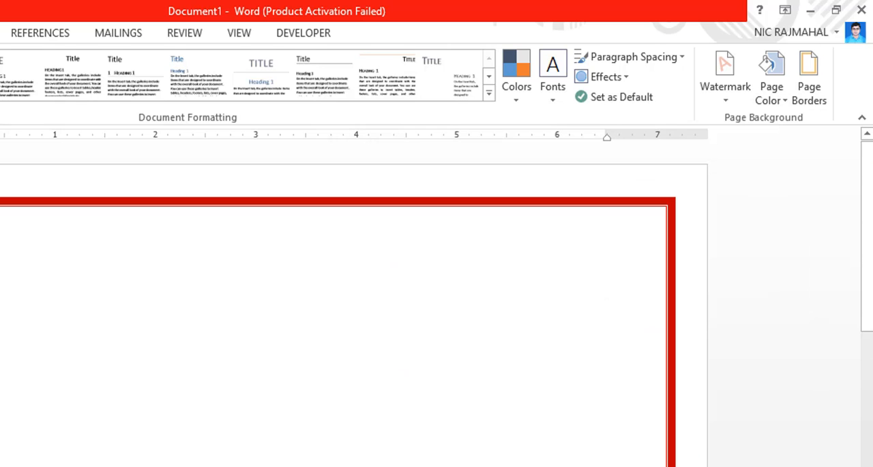
# Reopen the page border settings and replace the line with the red apples art border, then apply it.
pyautogui.moveTo(866, 174)
pyautogui.mouseDown()
pyautogui.moveTo(865, 464)
pyautogui.moveTo(866, 152)
pyautogui.moveTo(865, 159)
pyautogui.mouseUp()
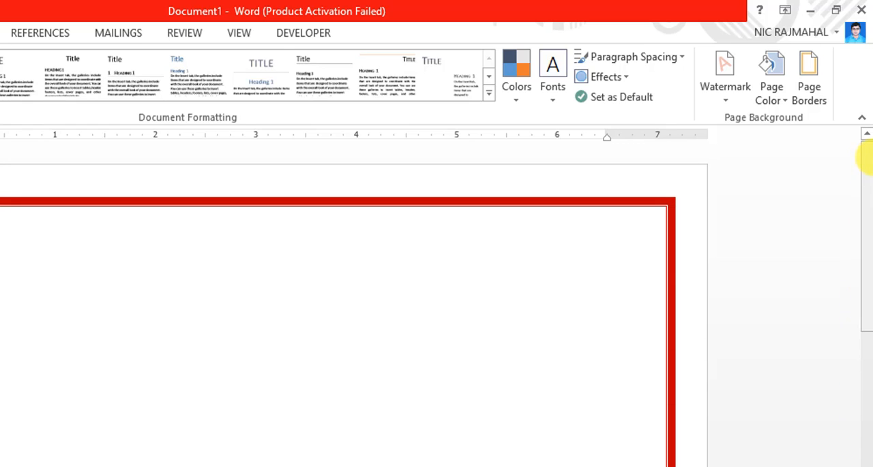
pyautogui.click(810, 94)
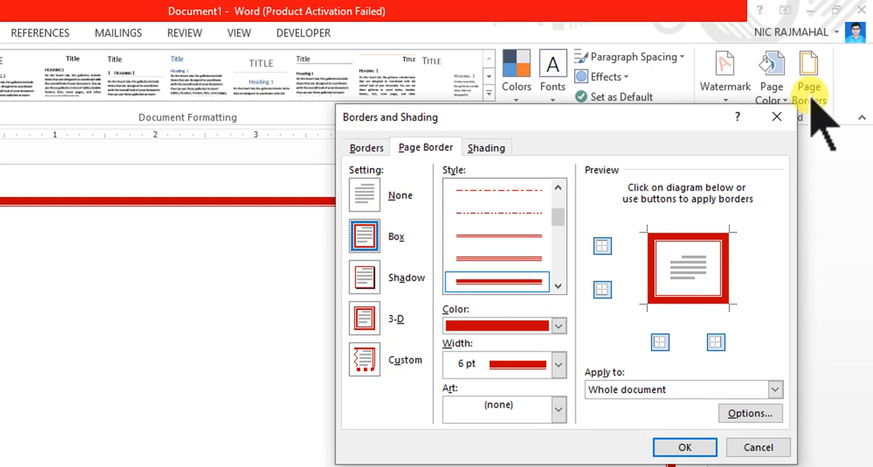
pyautogui.click(648, 272)
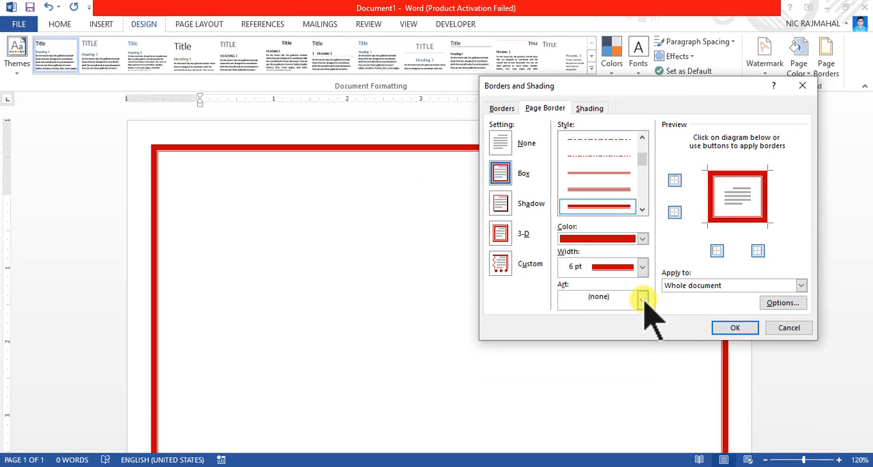
pyautogui.click(642, 298)
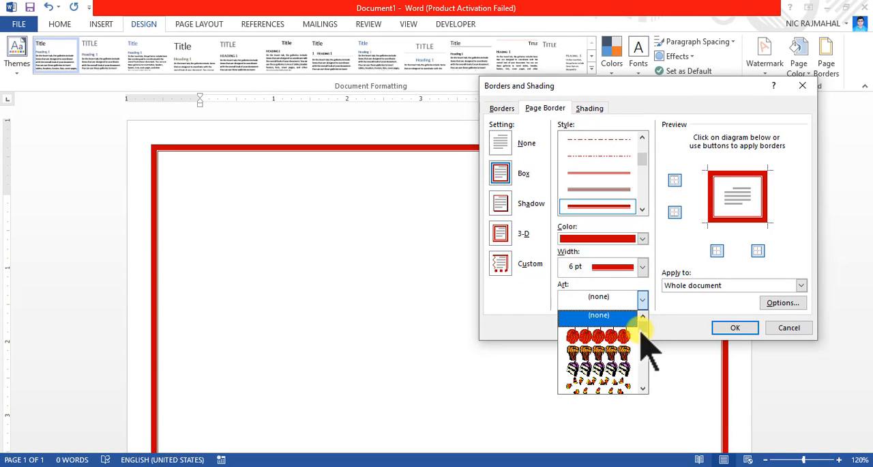
pyautogui.moveTo(643, 324)
pyautogui.mouseDown()
pyautogui.moveTo(644, 373)
pyautogui.moveTo(643, 320)
pyautogui.mouseUp()
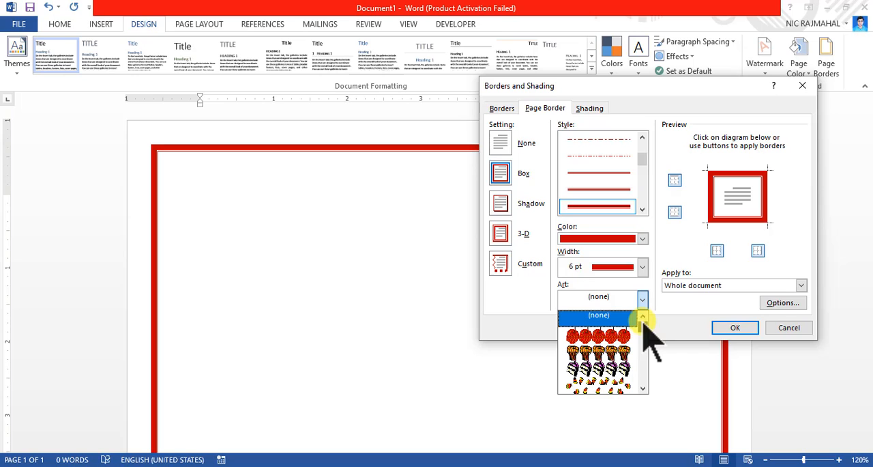
pyautogui.click(599, 325)
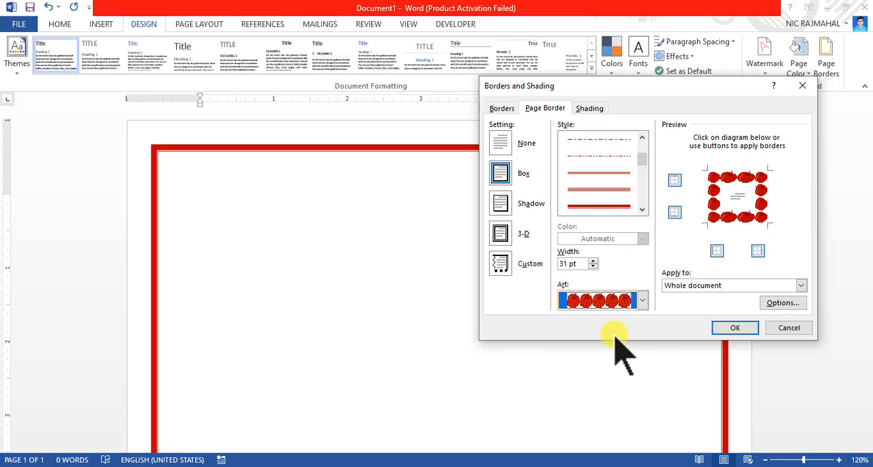
pyautogui.click(724, 329)
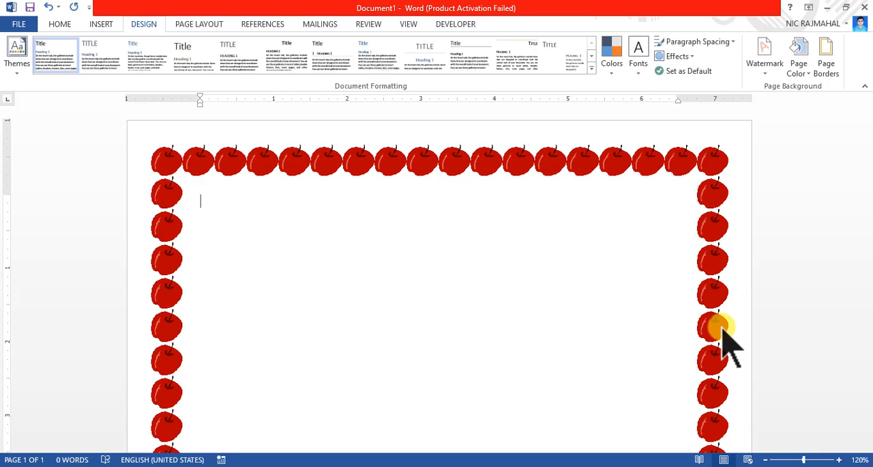
# Reopen the dialog and give the current paragraph a Box border with the diagonally hatched line style.
pyautogui.click(830, 68)
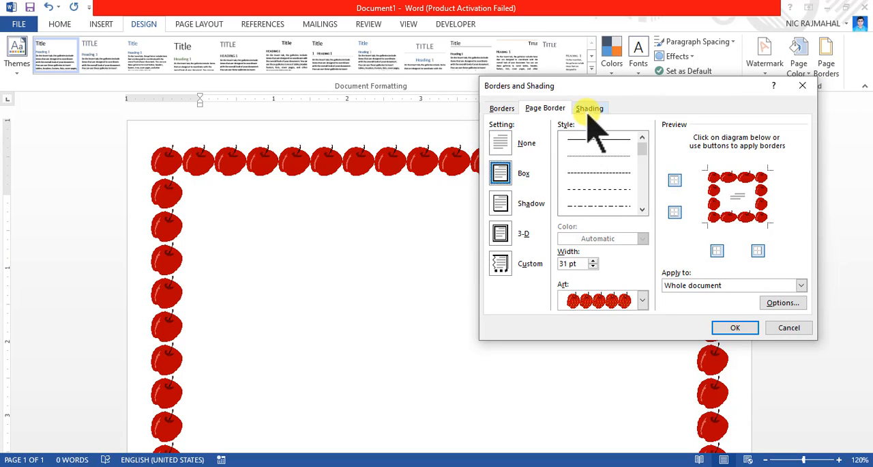
pyautogui.click(502, 109)
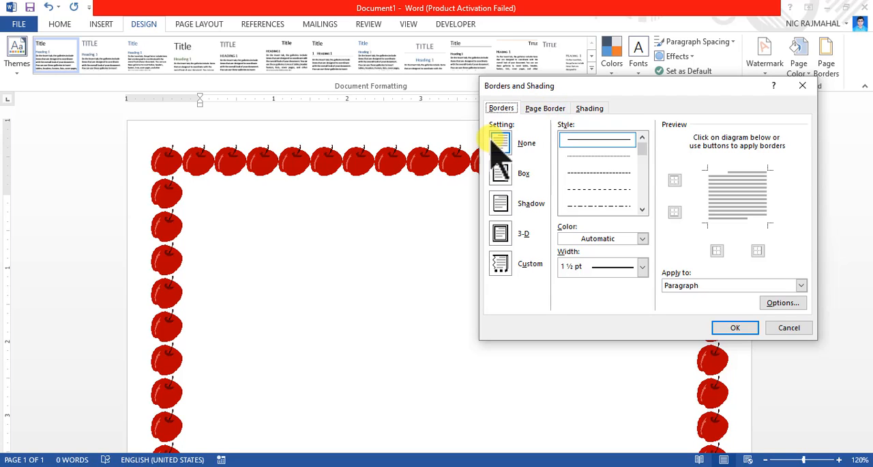
pyautogui.click(502, 175)
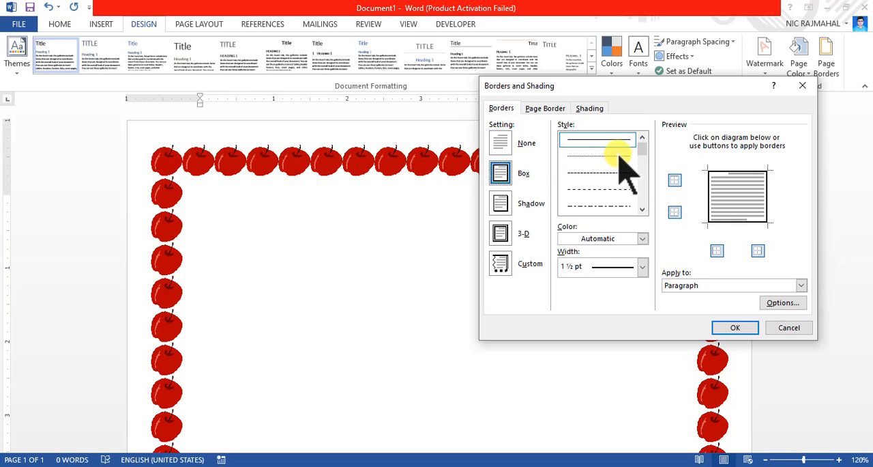
pyautogui.moveTo(642, 145)
pyautogui.mouseDown()
pyautogui.moveTo(642, 213)
pyautogui.moveTo(645, 183)
pyautogui.moveTo(643, 197)
pyautogui.mouseUp()
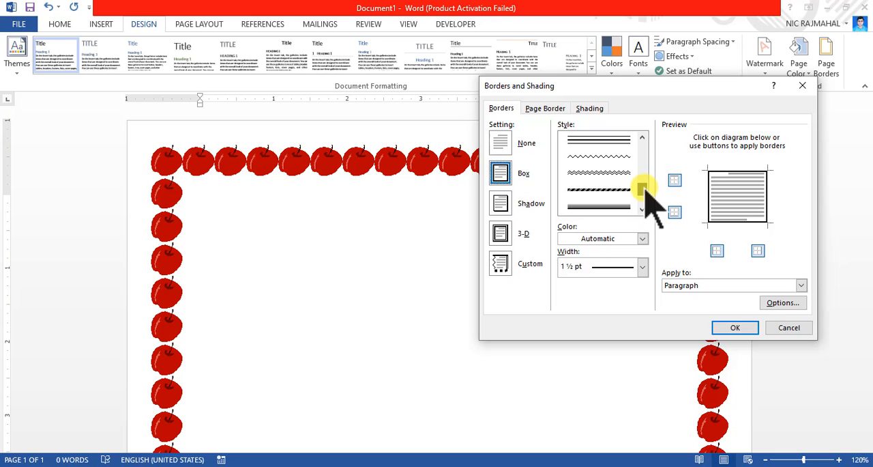
pyautogui.click(610, 196)
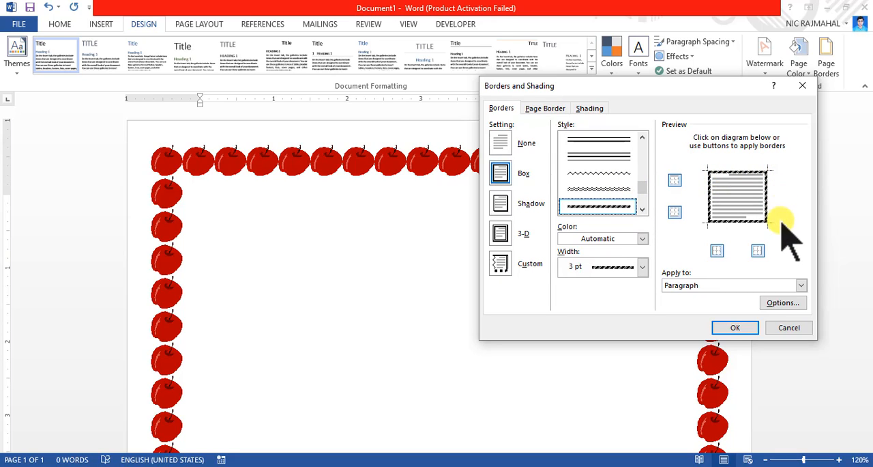
# Set the paragraph border colour to Dark Blue with a 3 pt width and apply it.
pyautogui.click(643, 238)
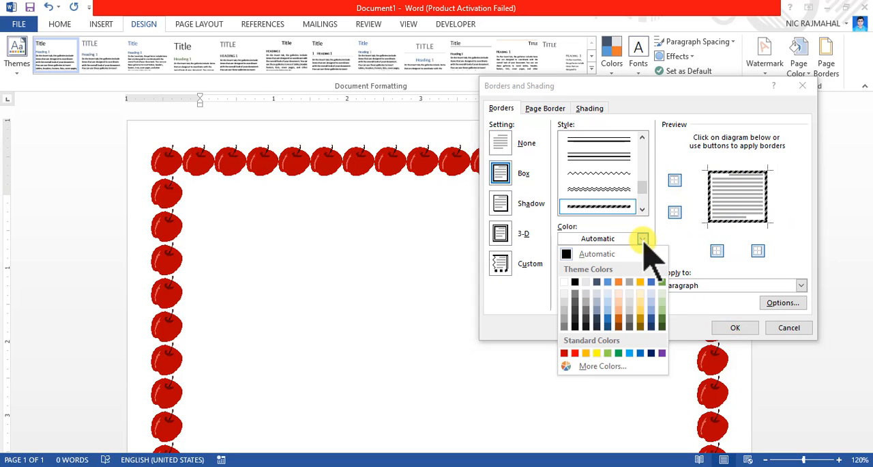
pyautogui.click(651, 353)
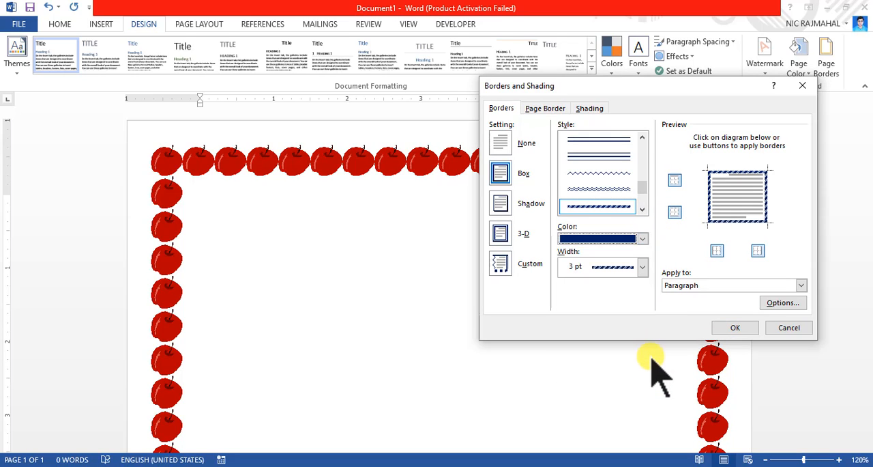
pyautogui.click(642, 266)
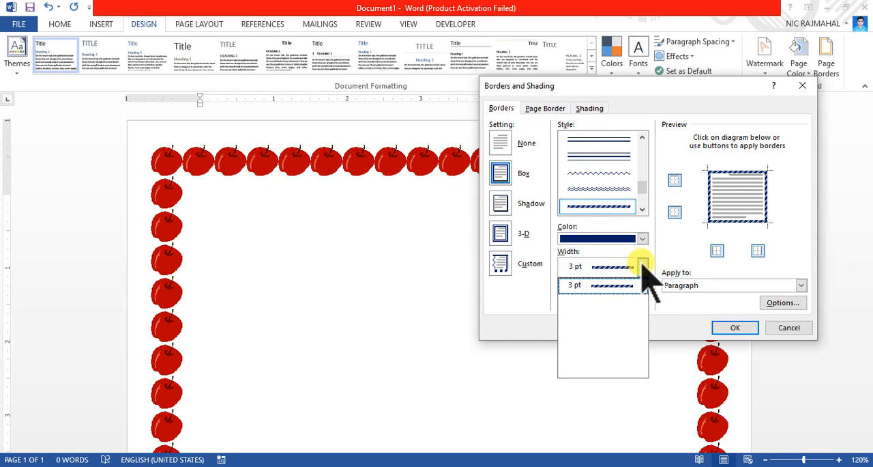
pyautogui.click(725, 330)
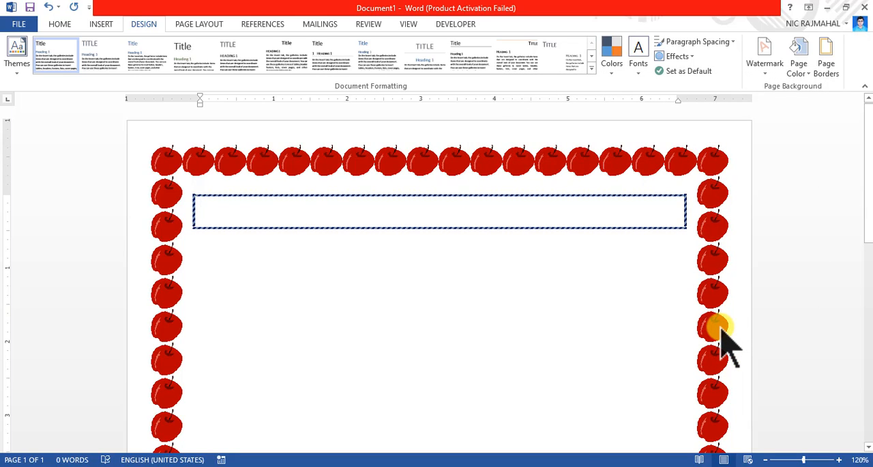
# Type a line of placeholder filler text inside the bordered paragraph.
pyautogui.write('lkdsfg j')
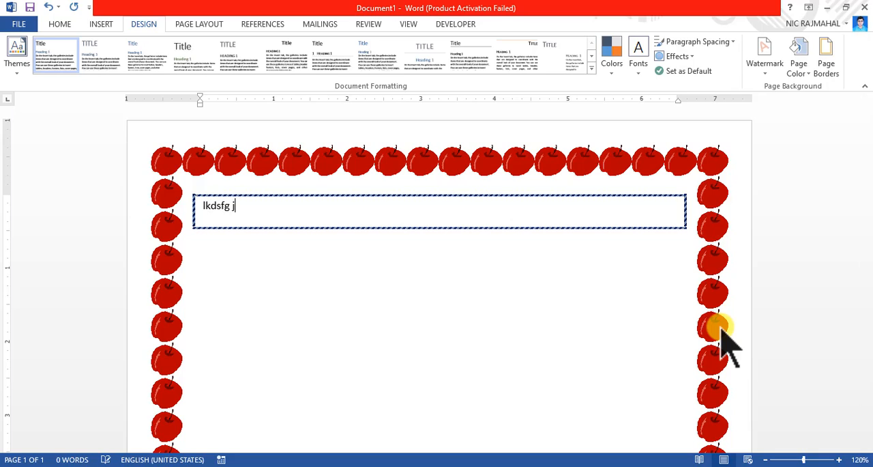
pyautogui.write('djgl dlgjdsfljg lkdfj glkj dflkgj lkdf jglkdf jglkj df')
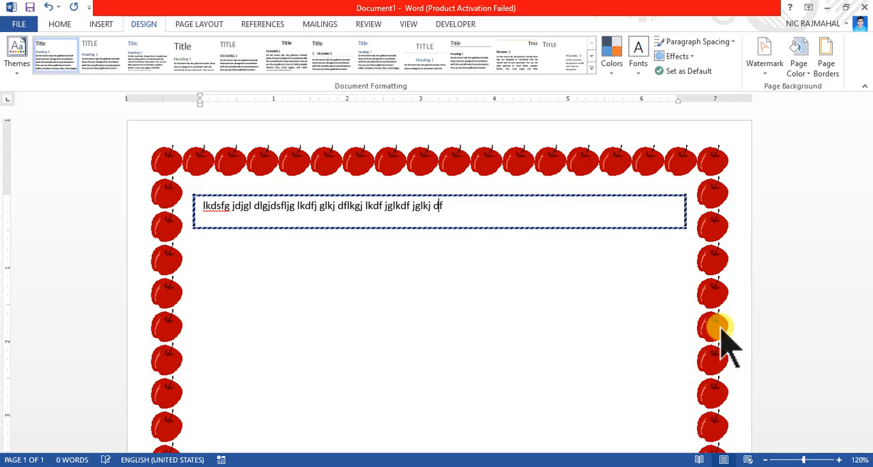
pyautogui.write('lkgj lkdfsj glkjdlkgjsdflgj ldfjglkdfj gl')
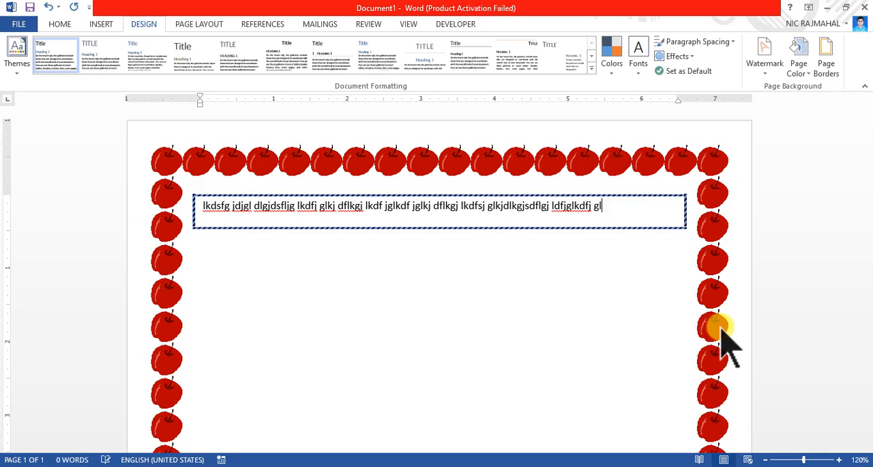
# Add several more paragraphs of placeholder filler text inside the bordered paragraph.
pyautogui.press('Return')
pyautogui.write('do')
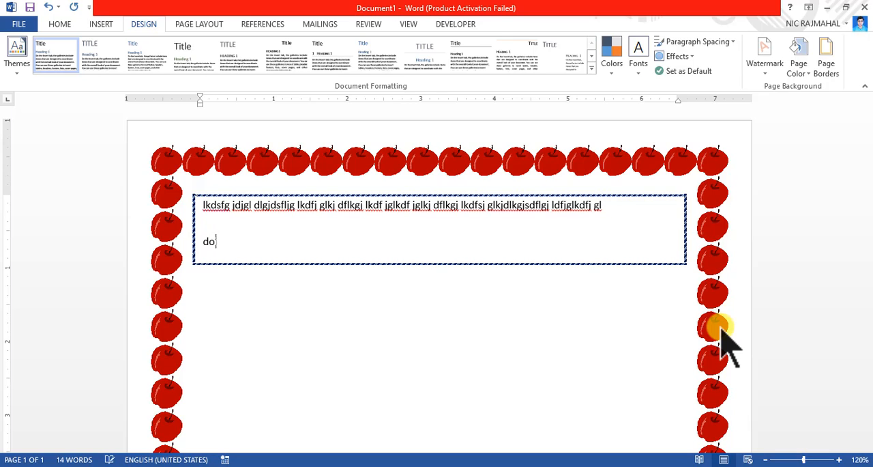
pyautogui.write('igjoidf goidj')
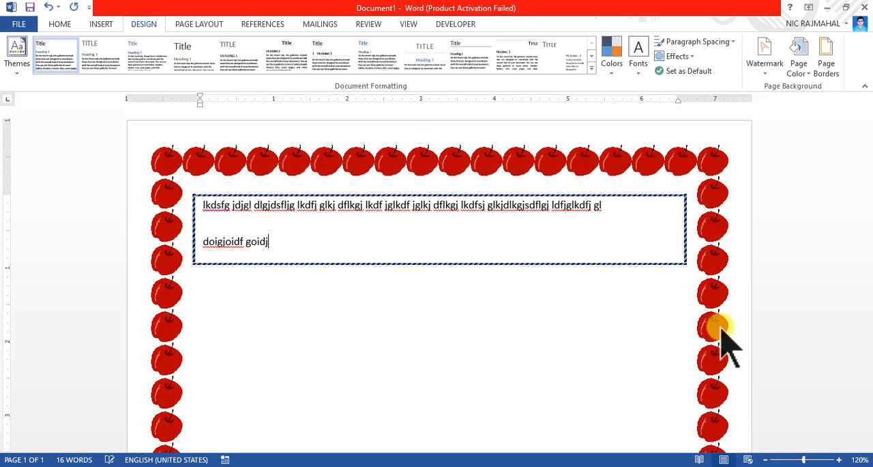
pyautogui.write('goi jsdfogj odfj godjf go jdfo')
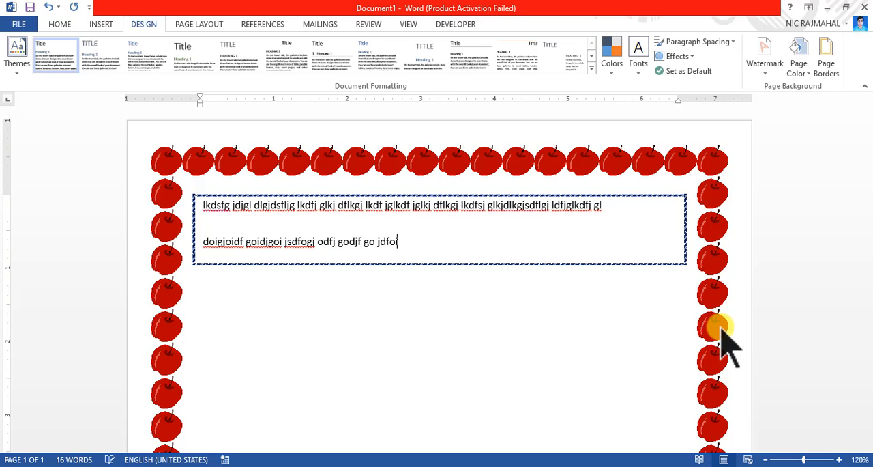
pyautogui.write('ijgoidf jgijdfigjdfoijgodfj goijdfoifgj ')
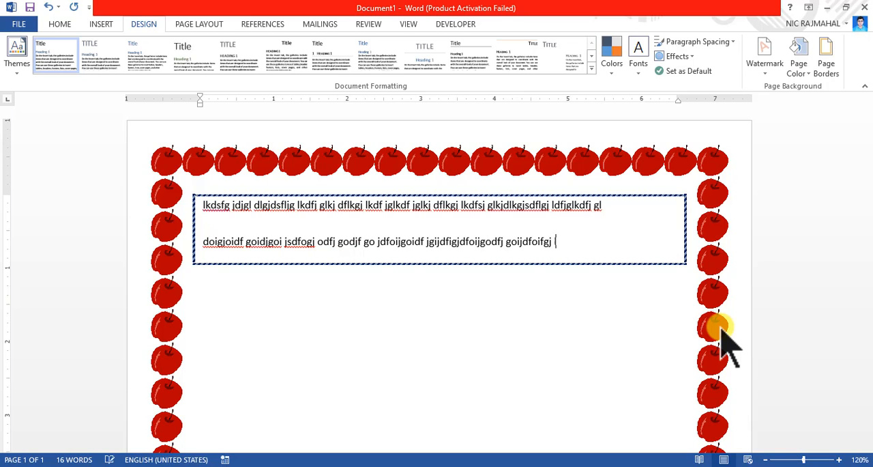
pyautogui.write('ldfgoidjgoertlerituoi divjoidgod')
pyautogui.press('Return')
pyautogui.write('dglkjdfc')
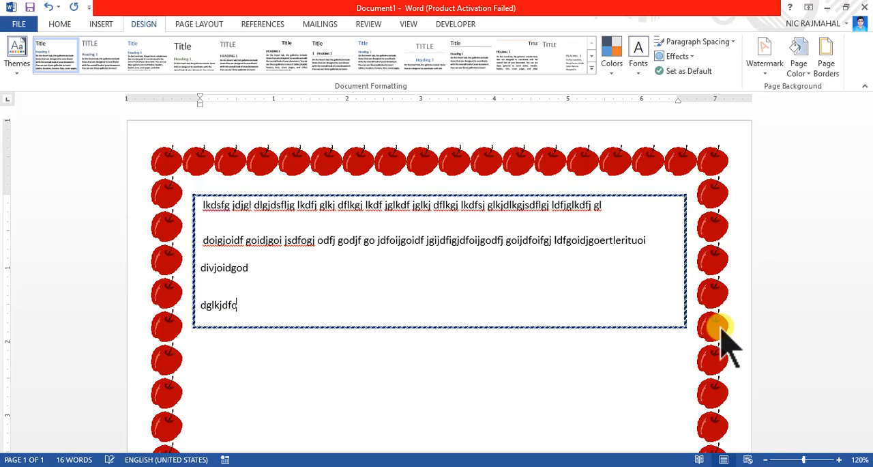
pyautogui.write('i gjoidfj goijdf oigjoidfjgoidfjogij dfog')
pyautogui.press('Return')
pyautogui.write('d g')
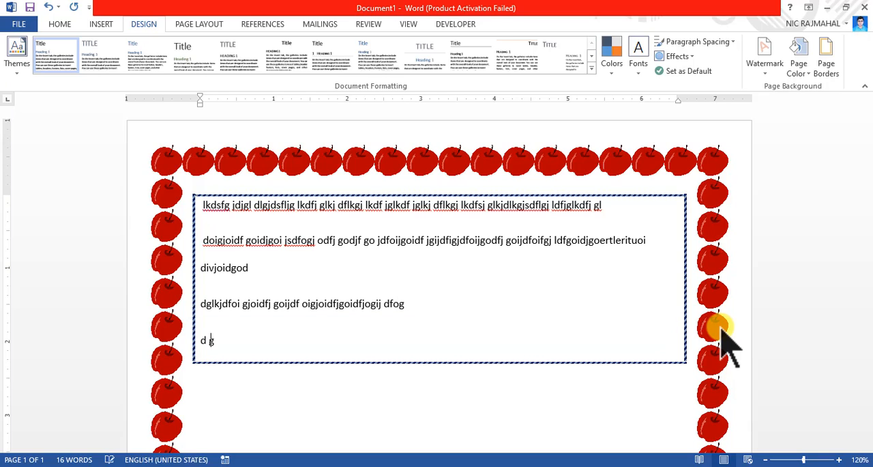
pyautogui.write('odihgoidfoigjodfij goidfjogii')
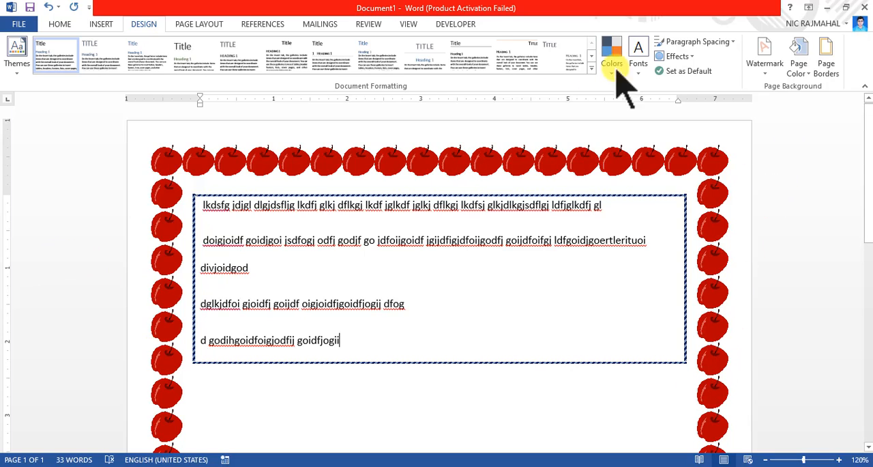
# Shade the bordered paragraph with a Yellow fill from the standard colours.
pyautogui.click(833, 71)
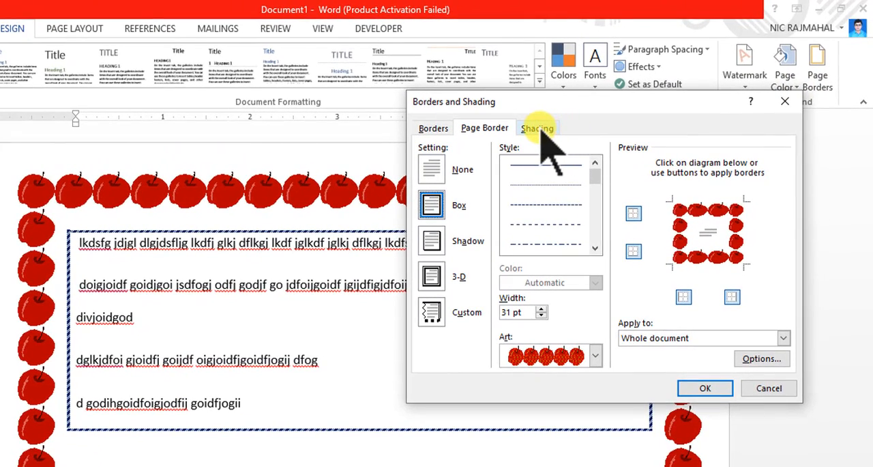
pyautogui.click(539, 130)
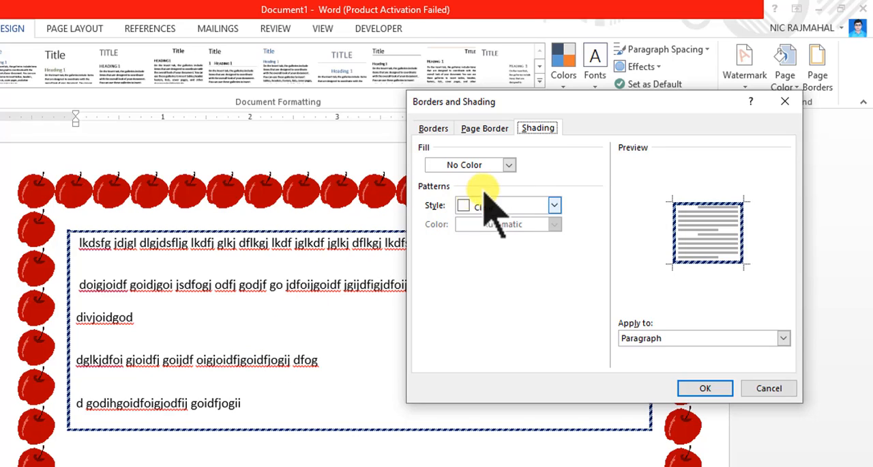
pyautogui.click(510, 166)
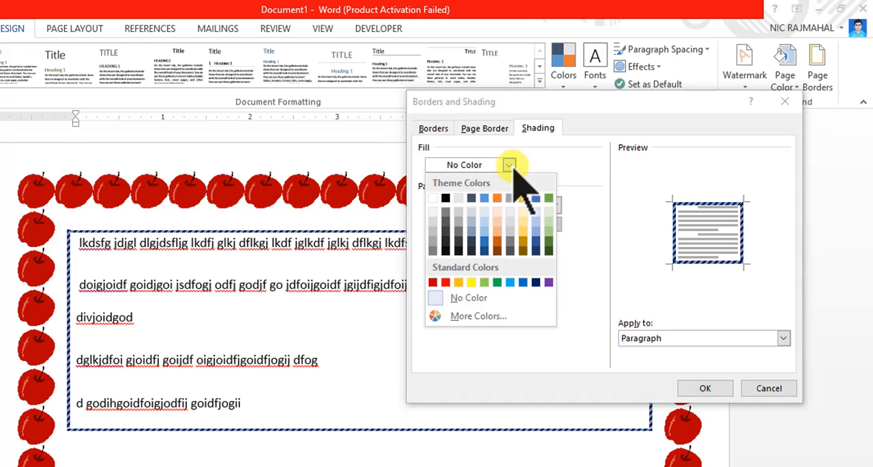
pyautogui.click(472, 282)
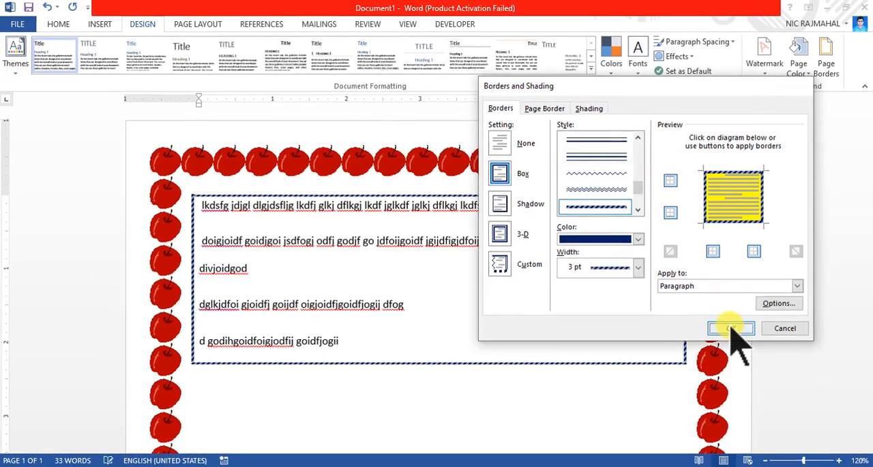
pyautogui.click(730, 328)
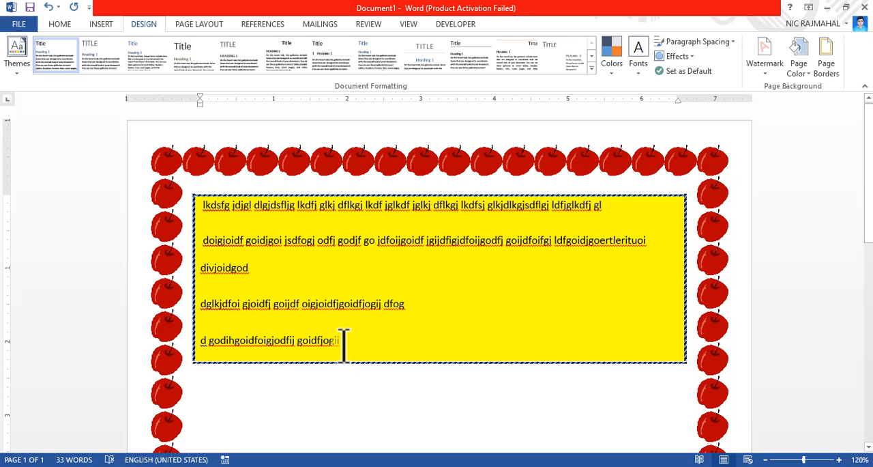
# Change the bordered paragraph's shading fill to a gray theme colour.
pyautogui.click(836, 67)
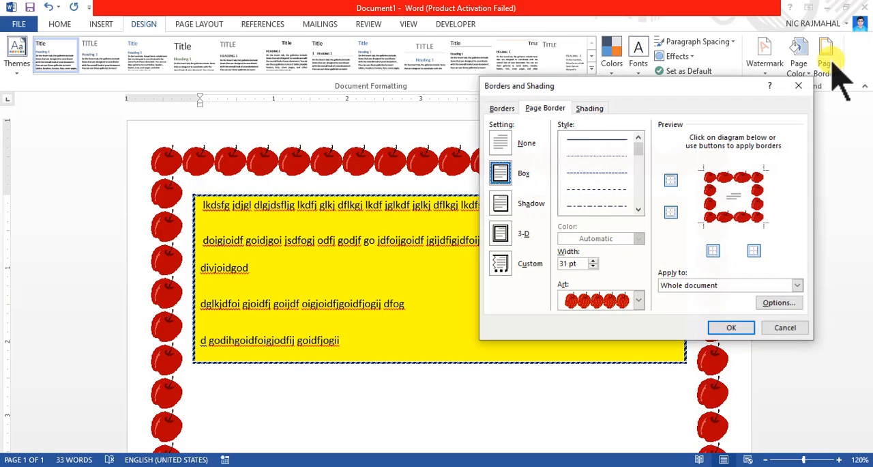
pyautogui.click(590, 108)
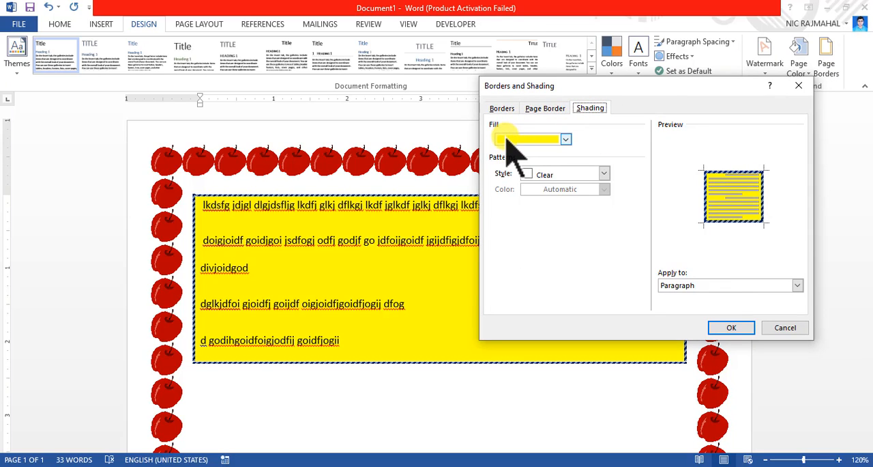
pyautogui.click(604, 175)
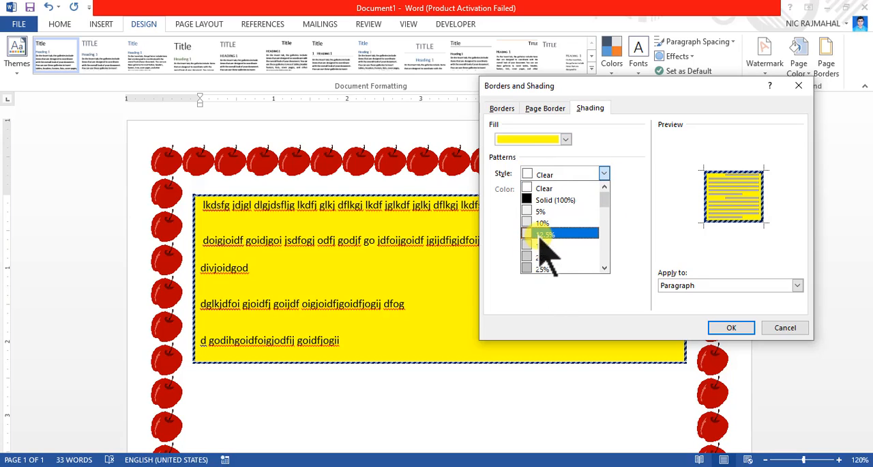
pyautogui.click(521, 140)
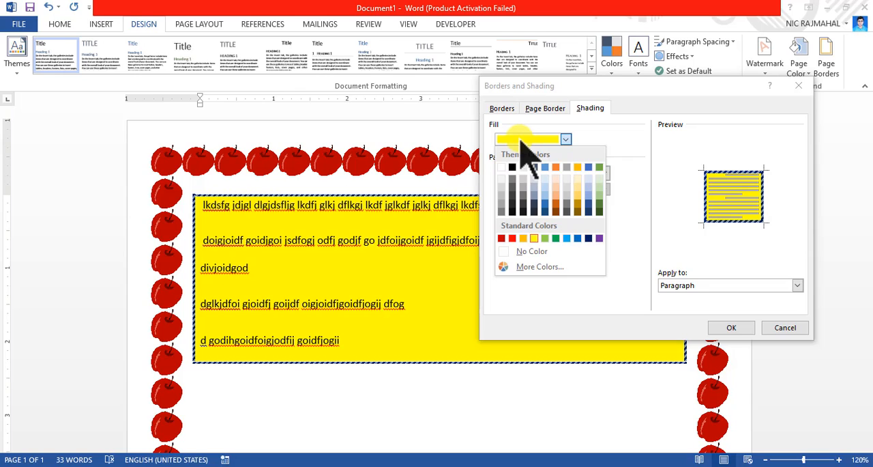
pyautogui.click(513, 178)
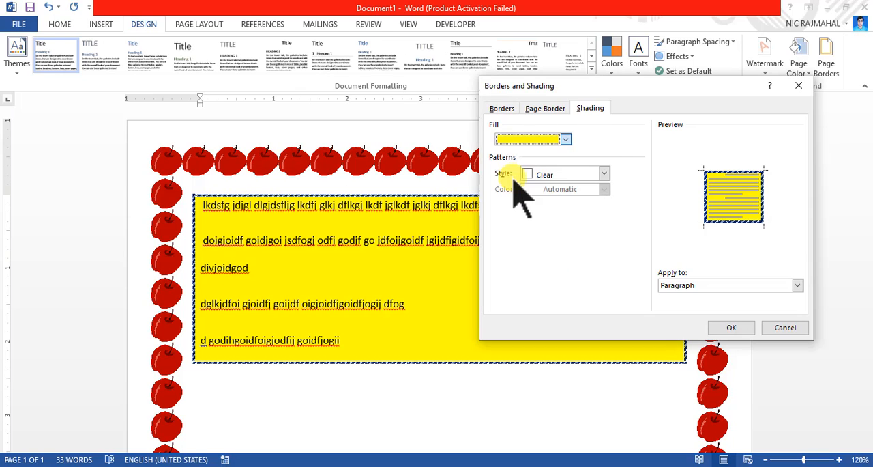
pyautogui.click(729, 329)
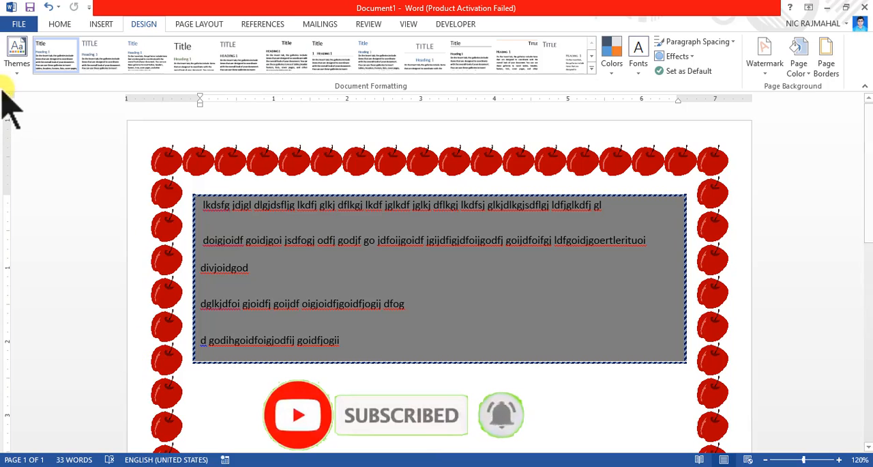
# Preview the bordered document in the print view.
pyautogui.click(19, 26)
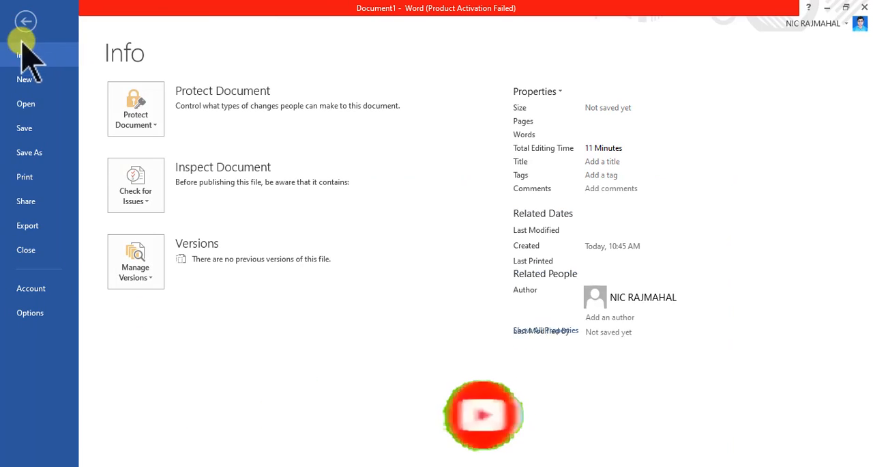
pyautogui.click(30, 182)
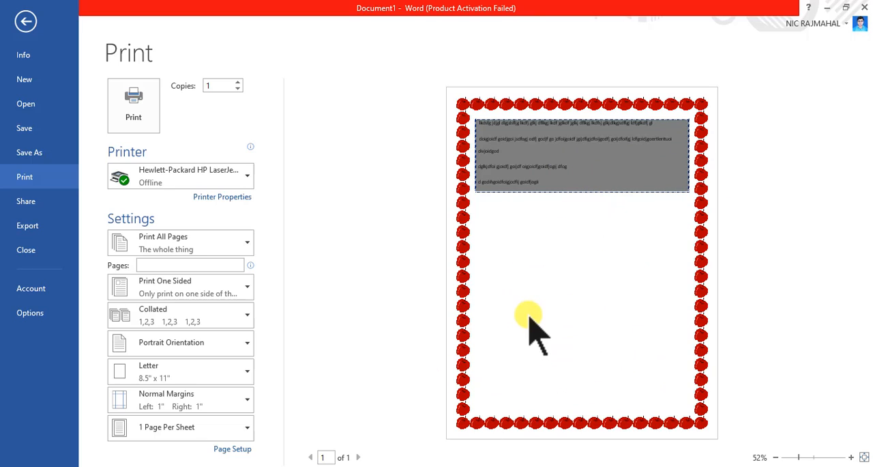
pyautogui.press('Escape')
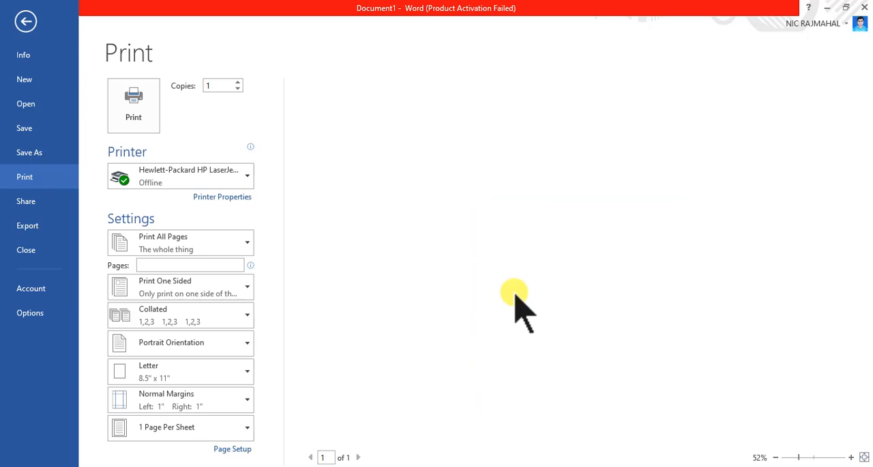
# Set the page colour to Yellow and preview the page in print view.
pyautogui.click(804, 63)
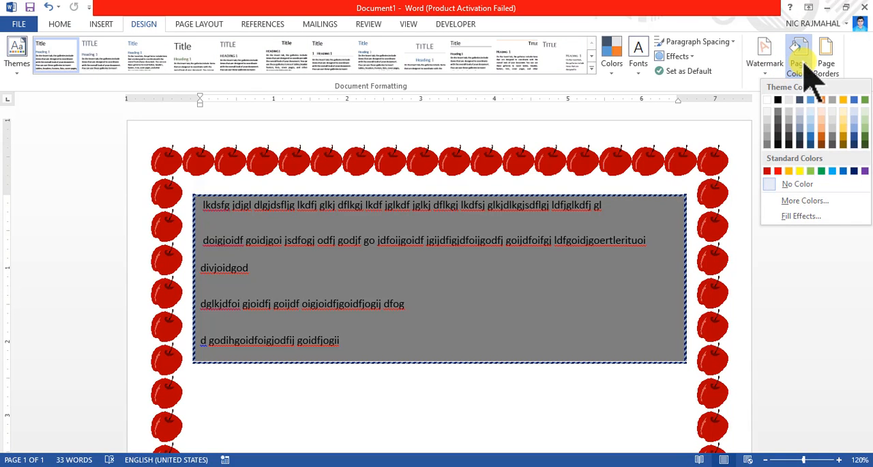
pyautogui.click(801, 170)
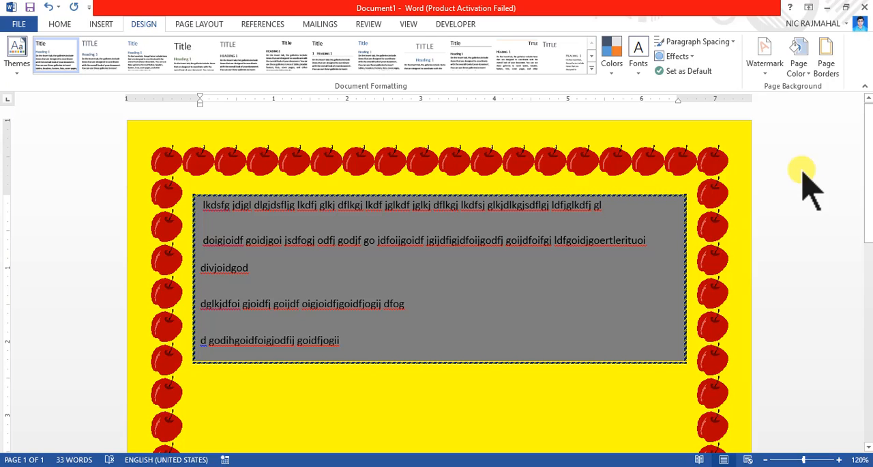
pyautogui.hotkey('ctrl', 'p')
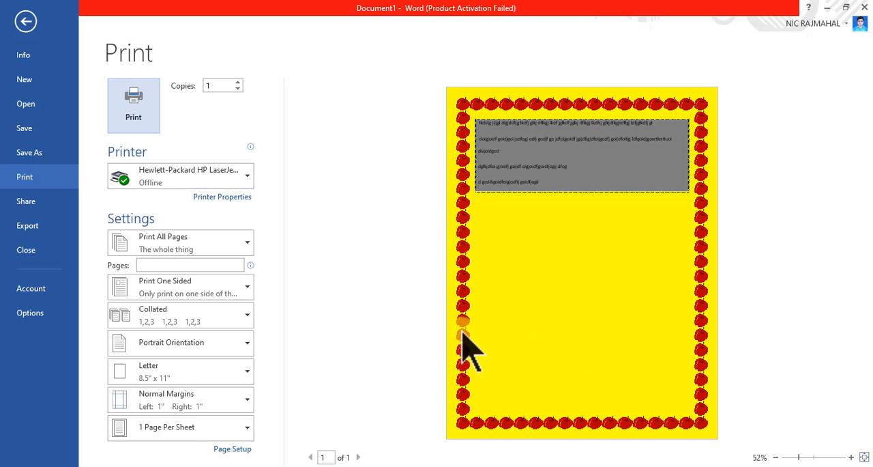
pyautogui.click(571, 190)
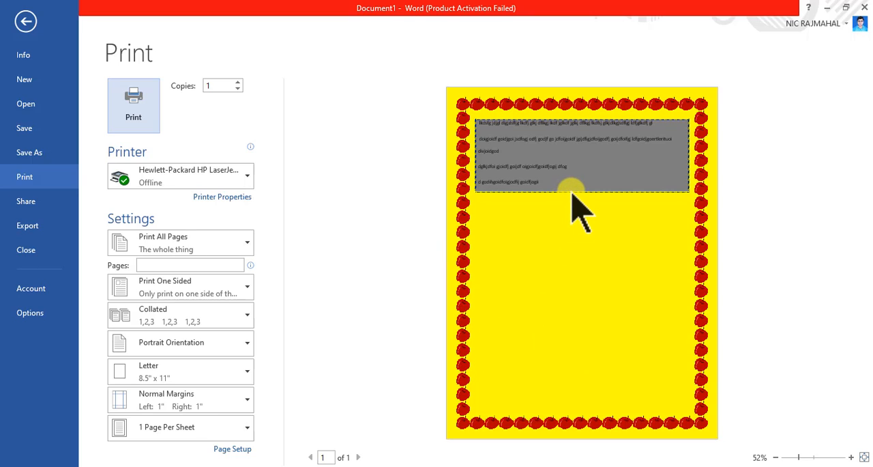